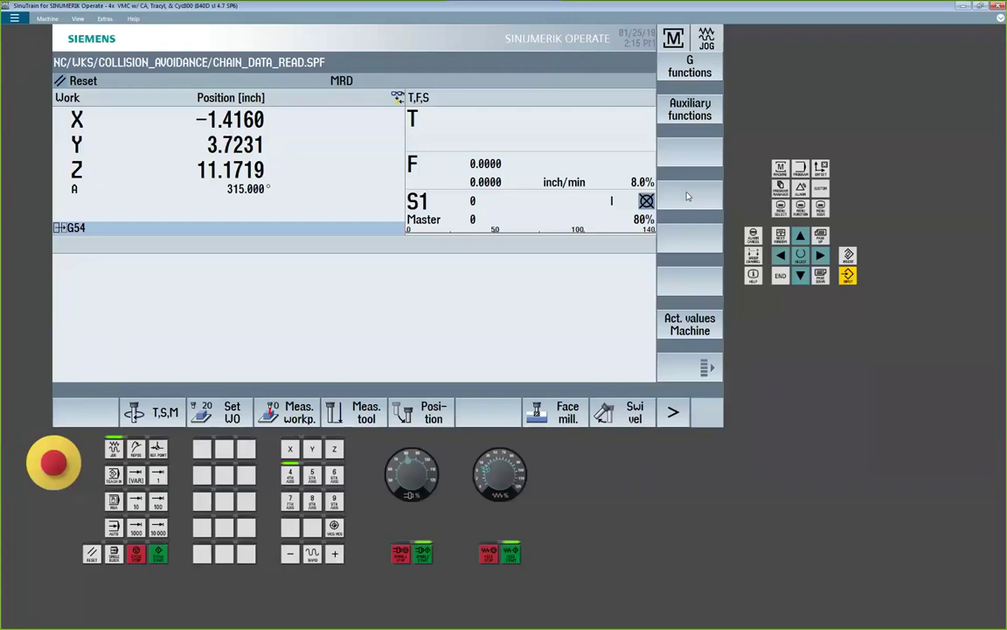
Step: Show the 3D machine model from Setup > NC > Machine model
left_click(779, 210)
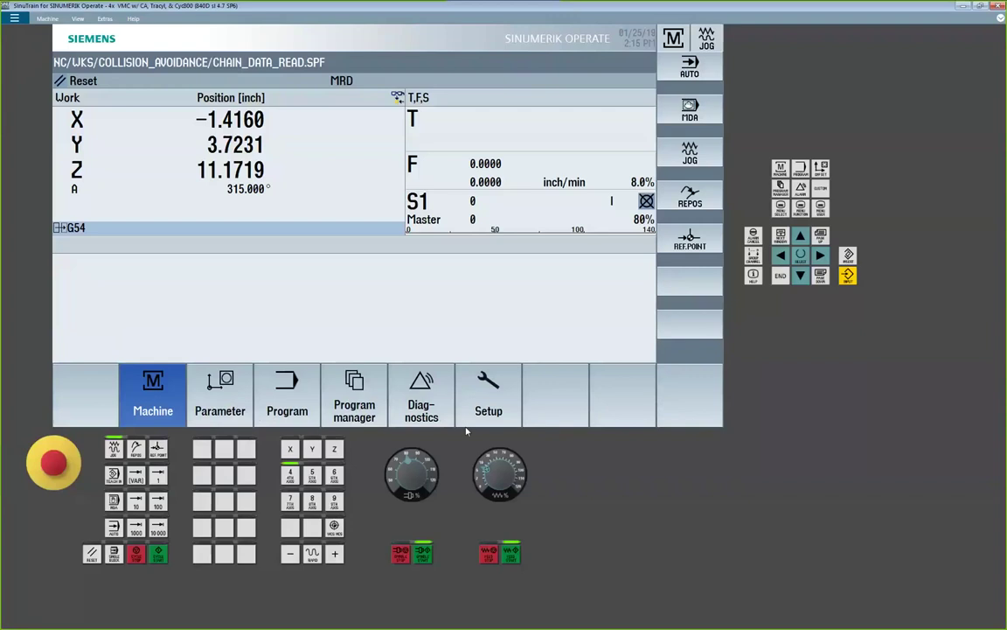
left_click(477, 411)
left_click(232, 418)
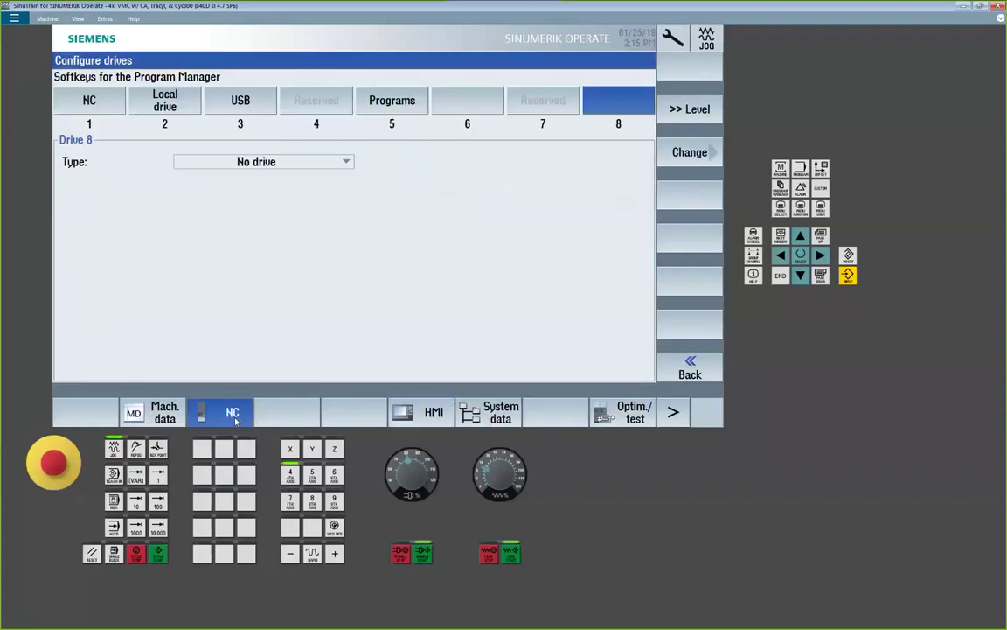
left_click(422, 411)
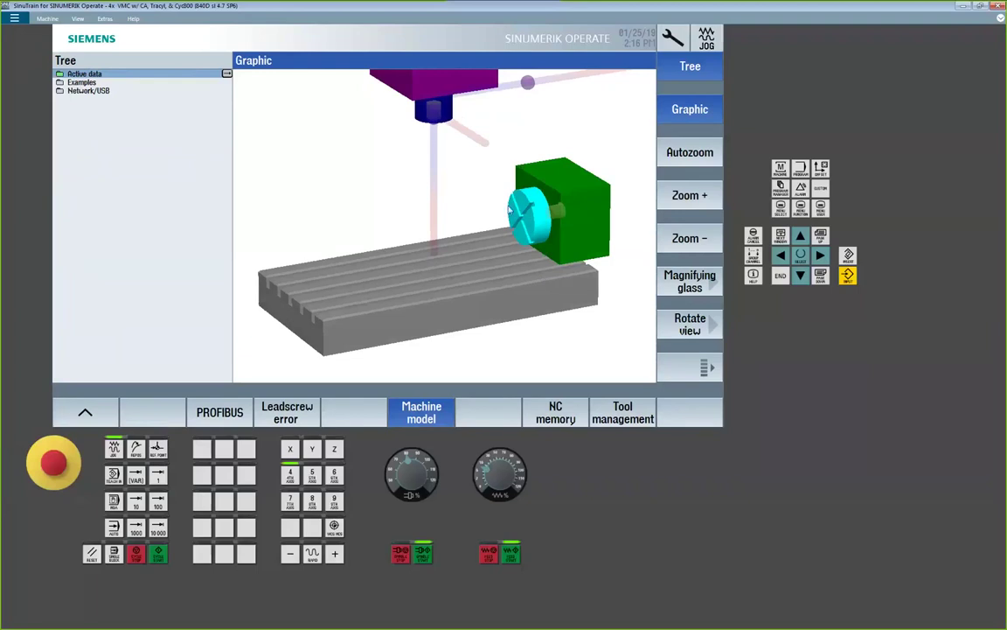
Step: Jog the Z, X and Y axes in both directions in the machine model
left_click(334, 449)
left_click(291, 553)
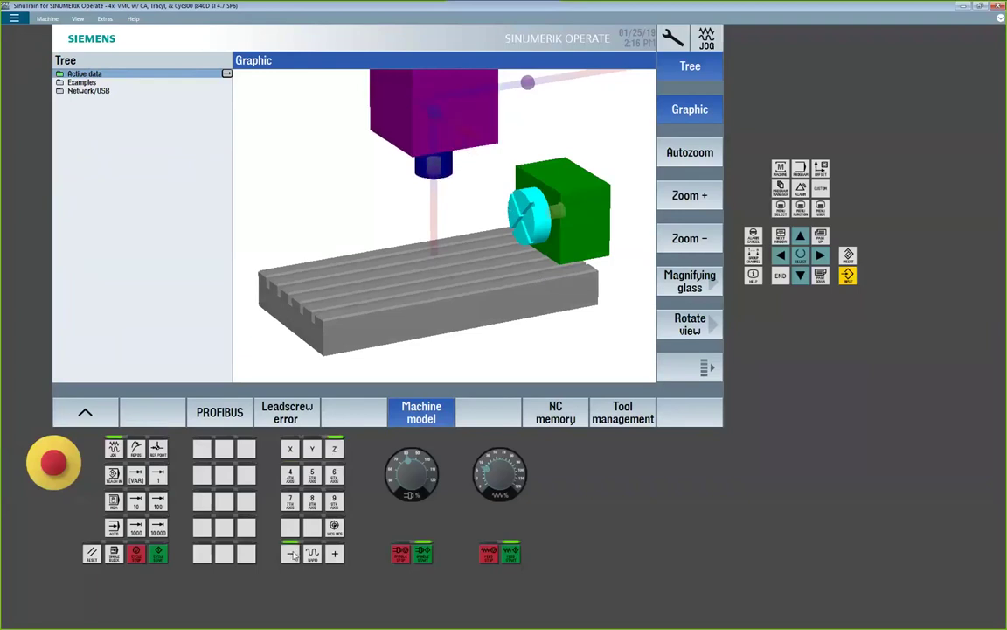
left_click(335, 561)
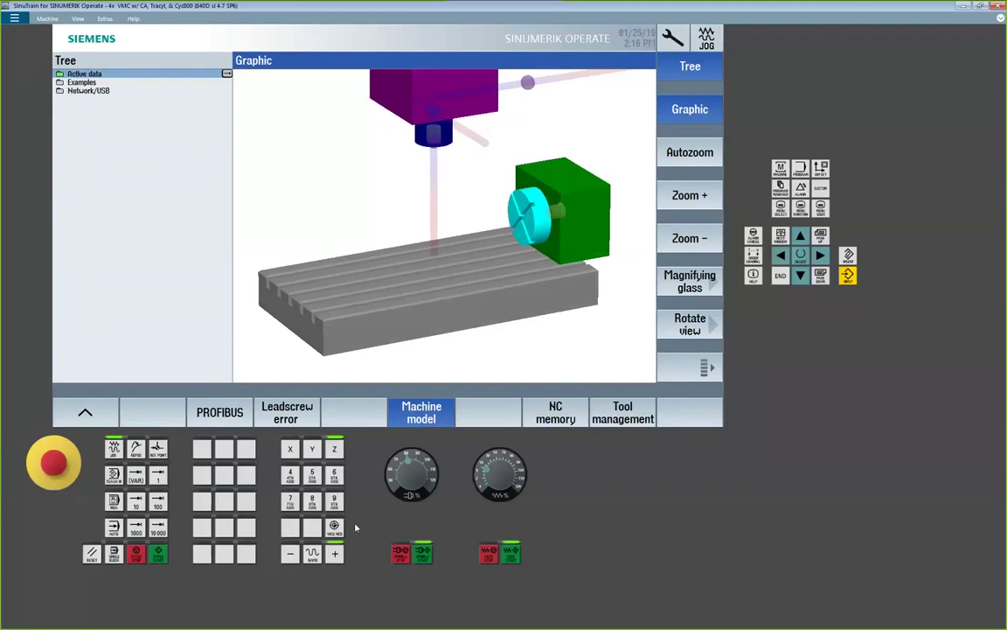
left_click(290, 450)
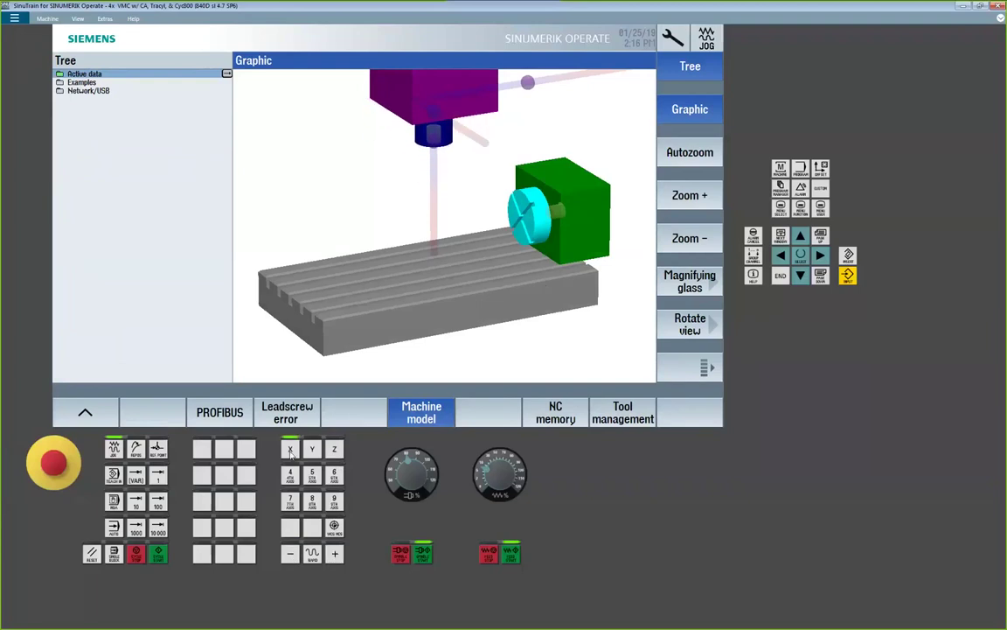
left_click(290, 555)
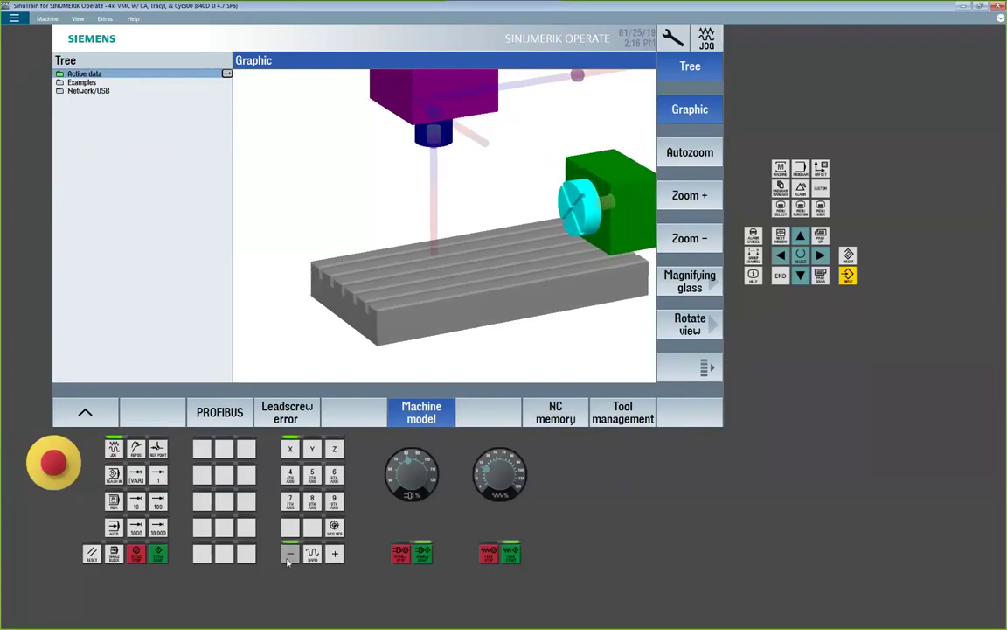
left_click(337, 556)
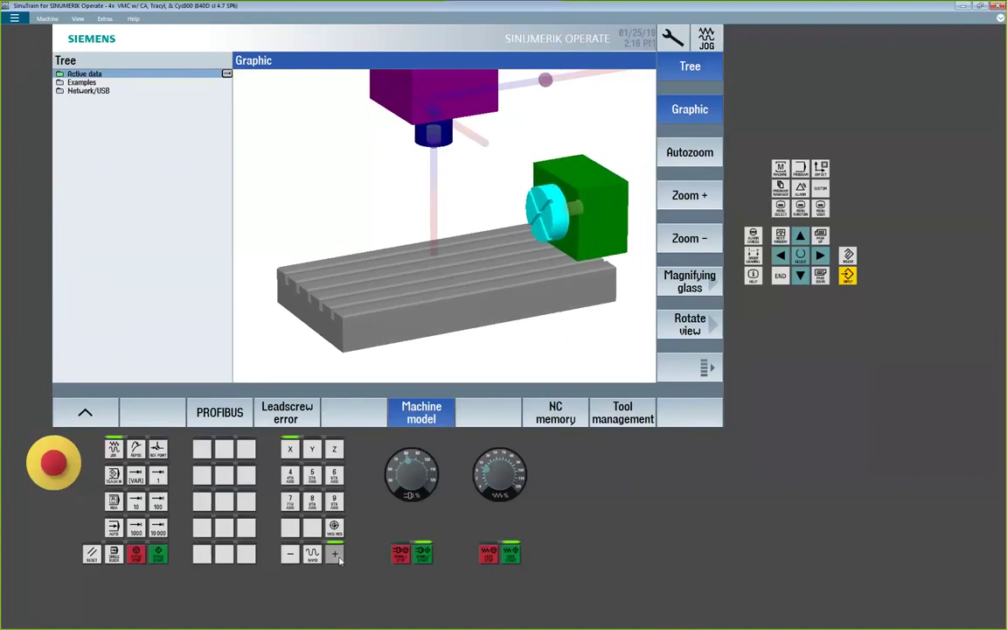
left_click(290, 555)
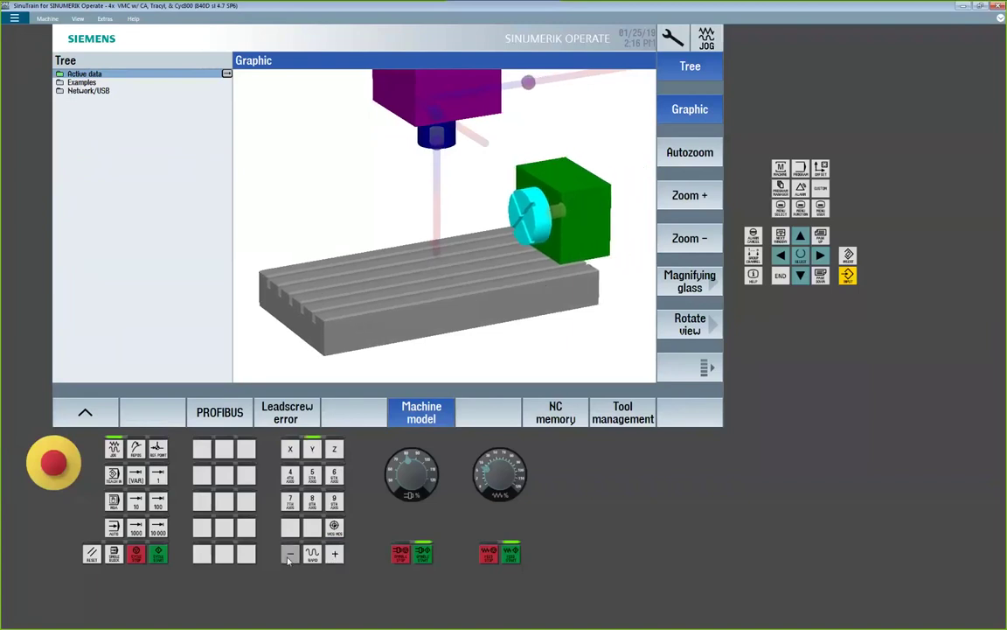
left_click(337, 555)
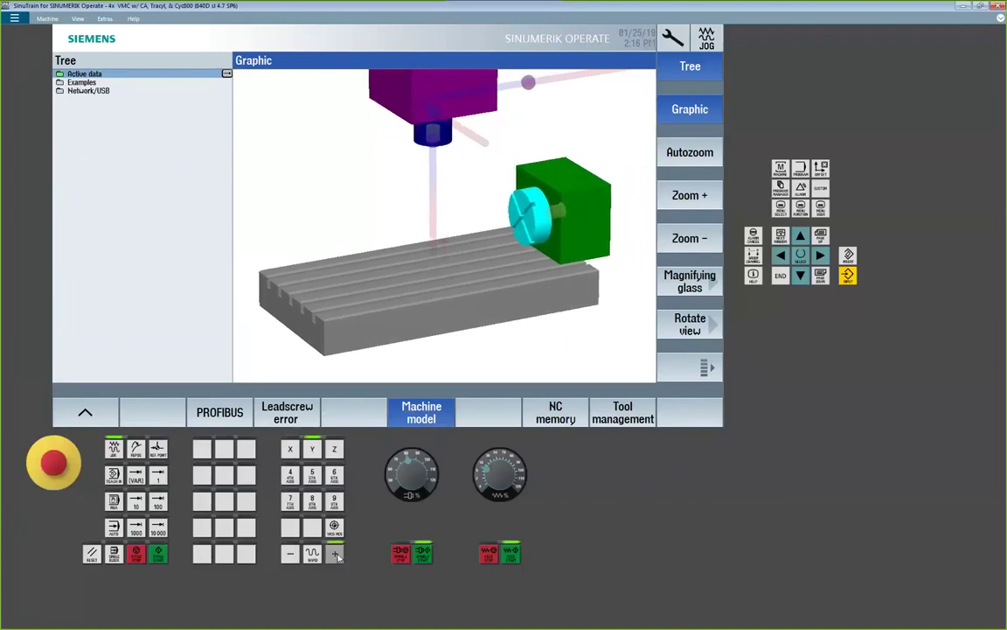
left_click(290, 555)
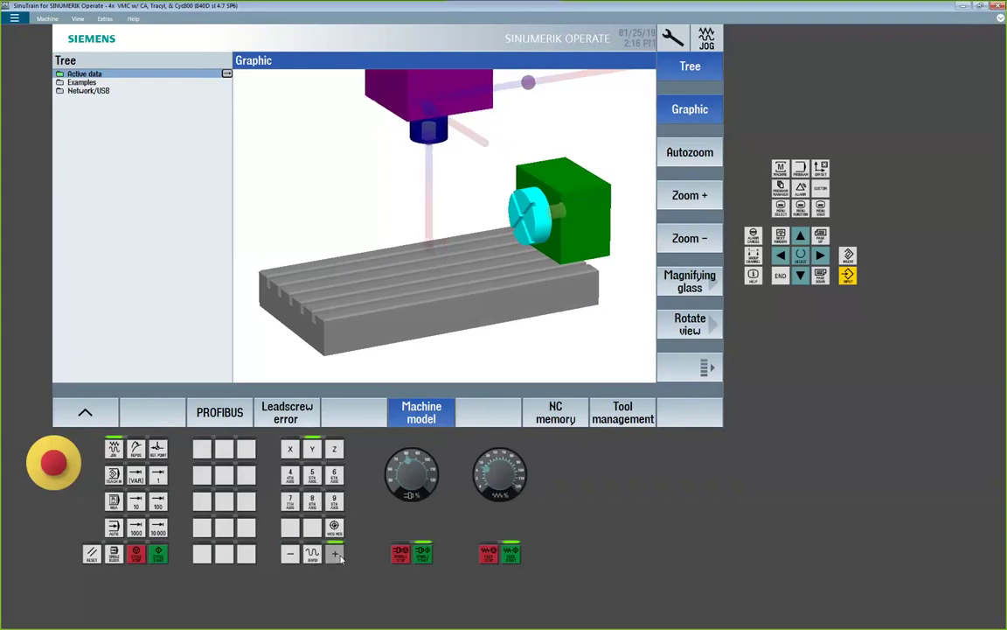
left_click(336, 555)
Step: Rotate the A axis to 169.080° and return to the machine position display
left_click(291, 475)
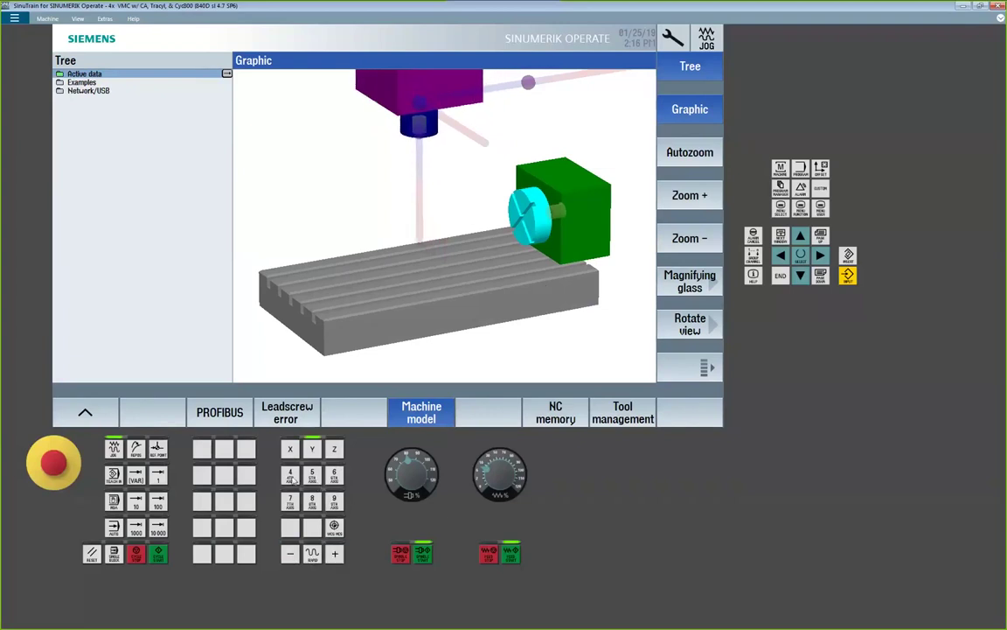
left_click(337, 556)
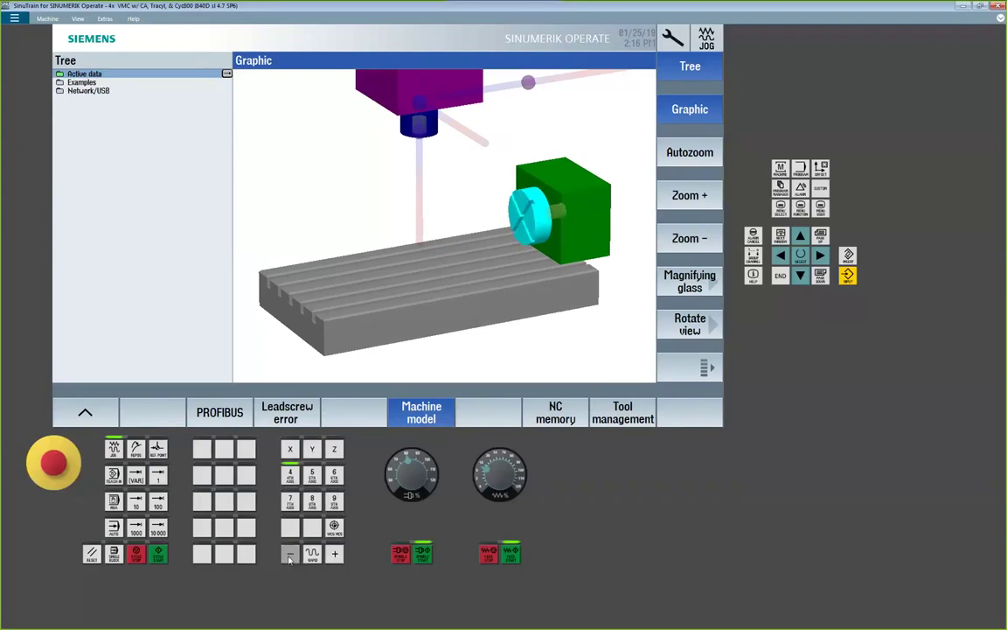
left_click(291, 554)
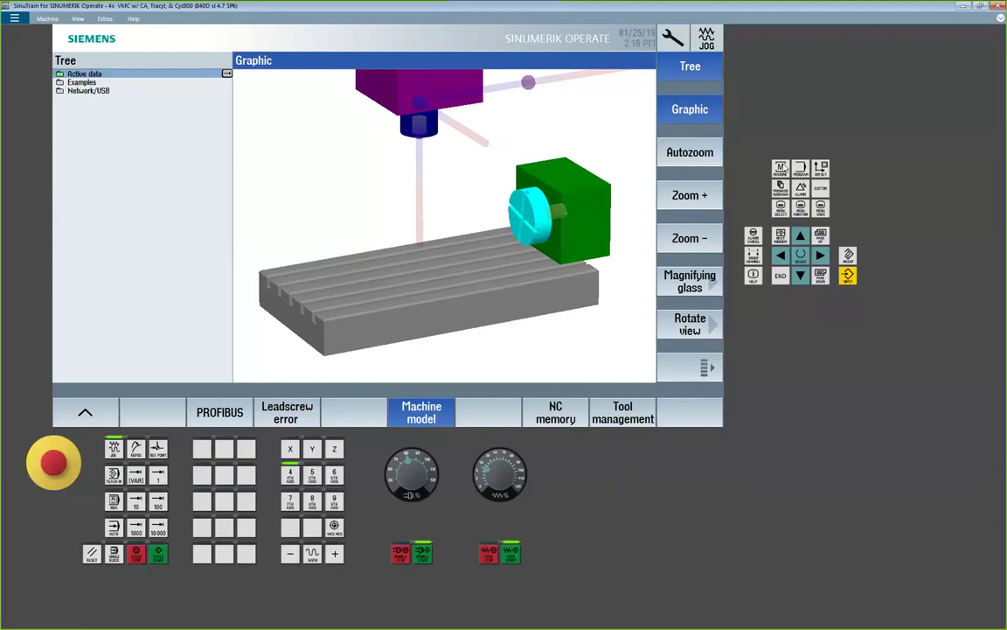
left_click(782, 167)
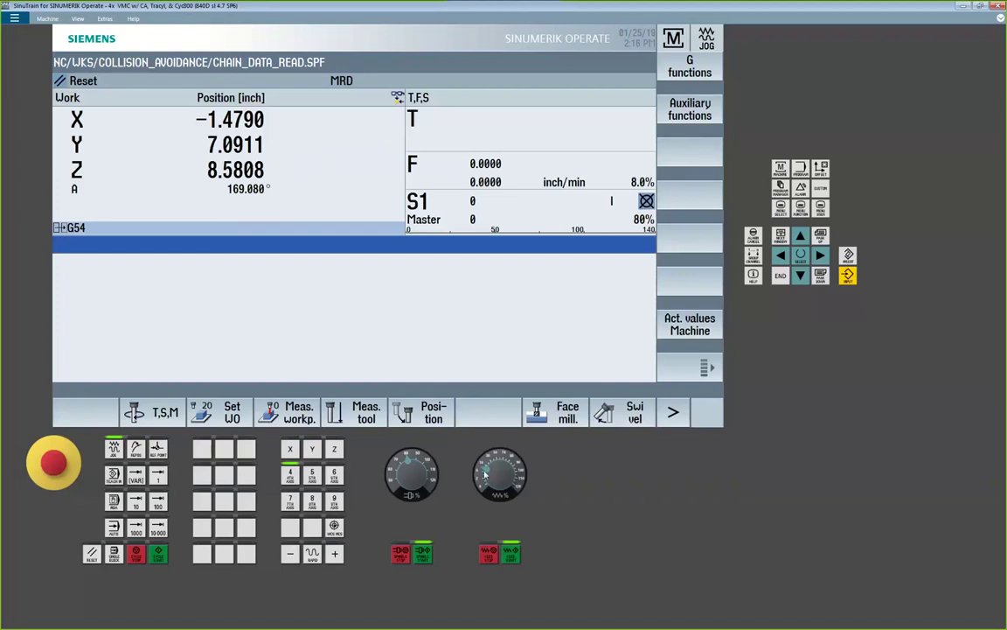
Step: Lower the feed override to 4% and jog A positively past 360°
left_click(480, 495)
left_click(480, 495)
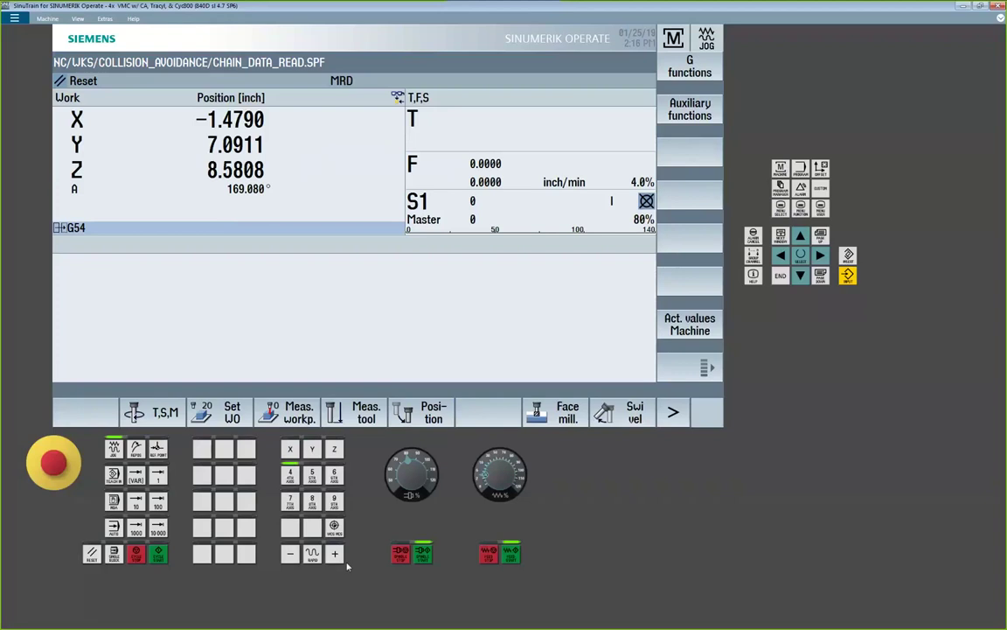
left_click(335, 554)
left_click(335, 554)
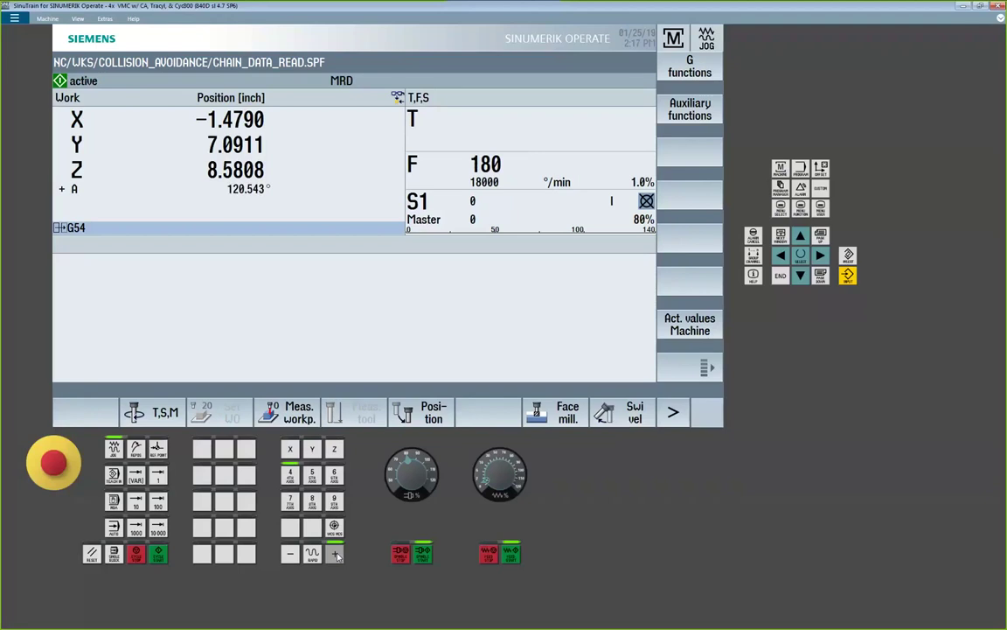
left_click(337, 555)
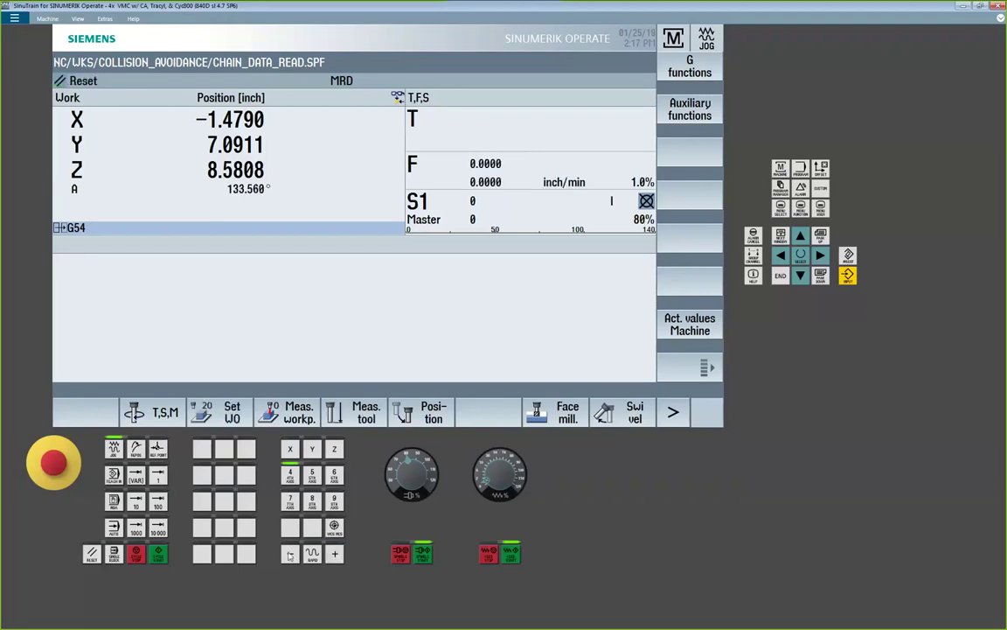
Step: Jog A negatively back through zero, then positively so it rolls over to 6.240°
left_click(289, 554)
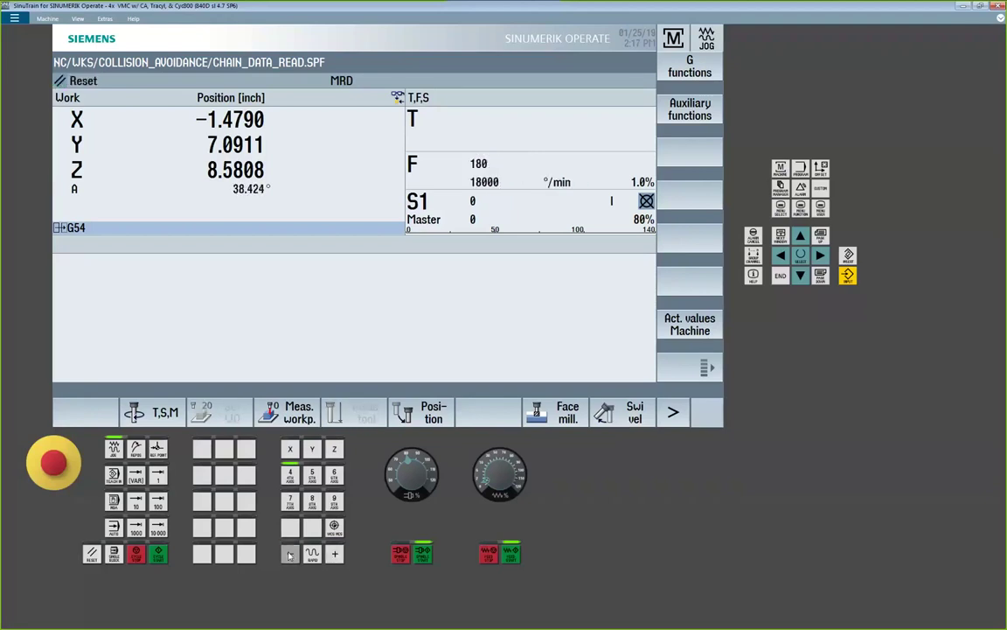
left_click(289, 554)
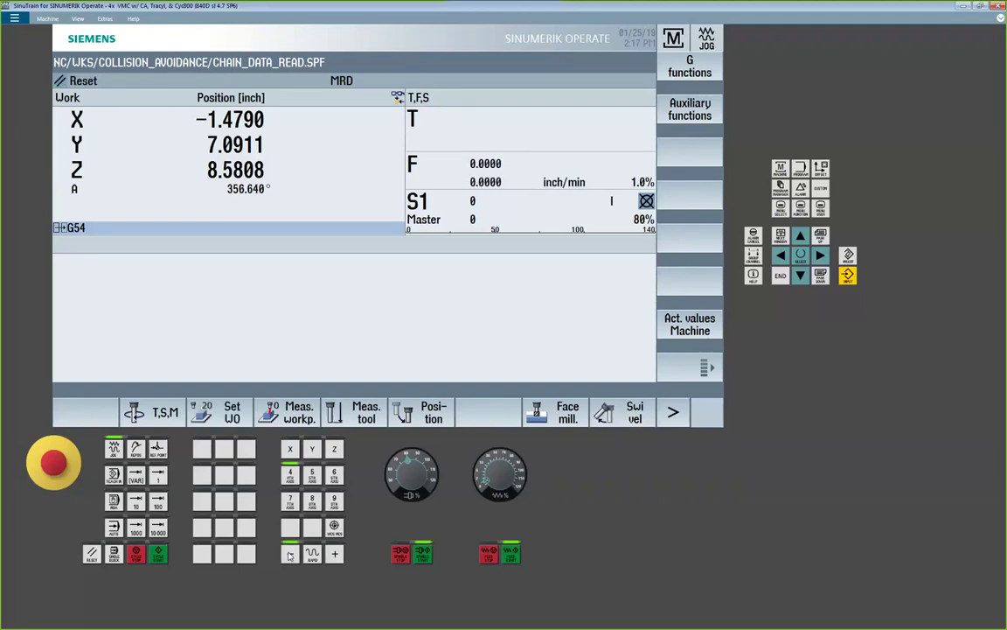
left_click(334, 556)
Step: Position the A axis to a 45° target with Cycle Start
left_click(431, 418)
left_click(424, 316)
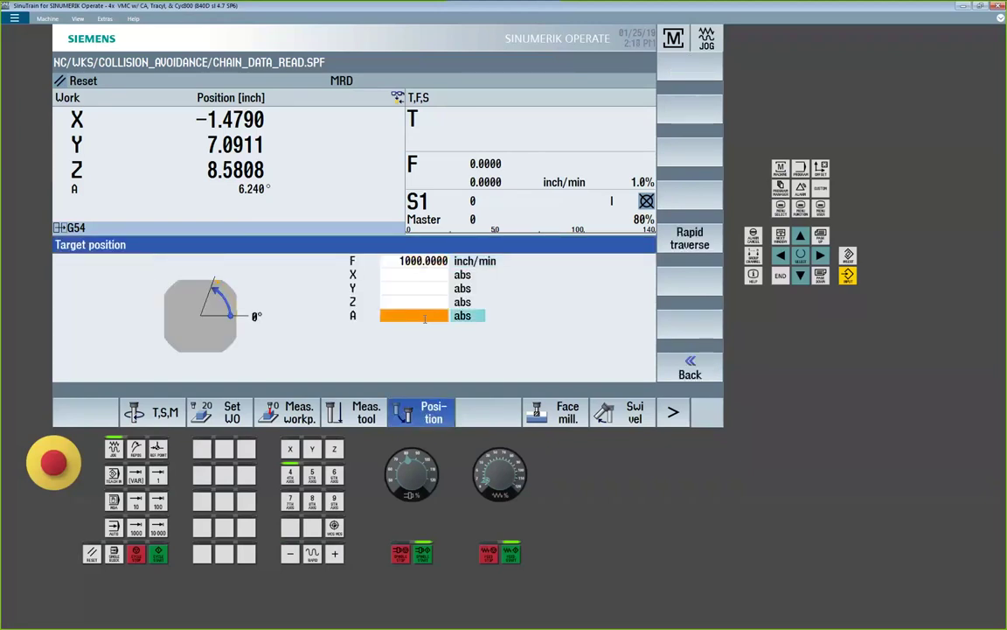
type("45")
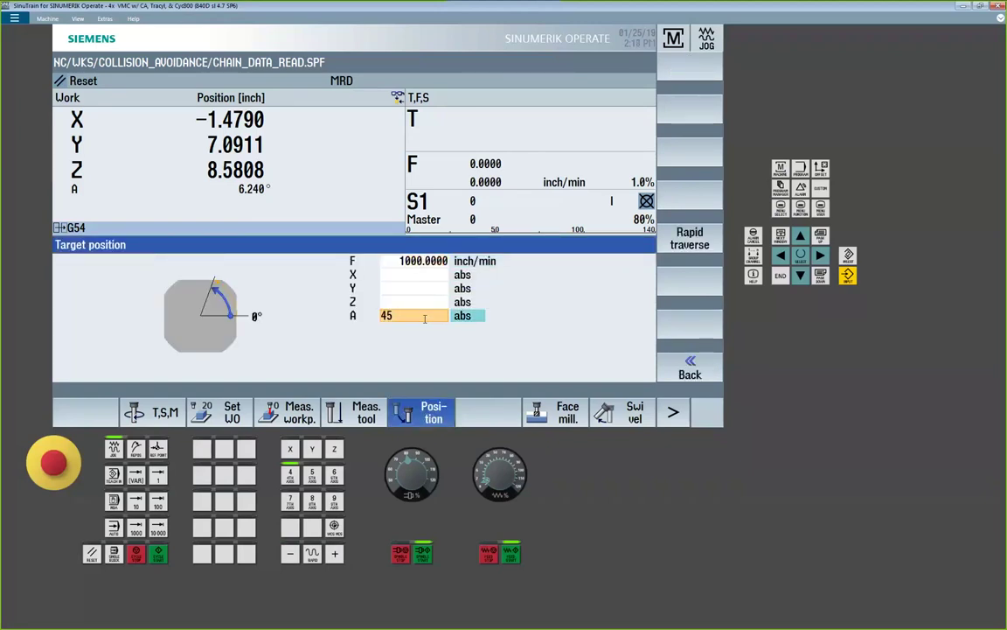
key("Return")
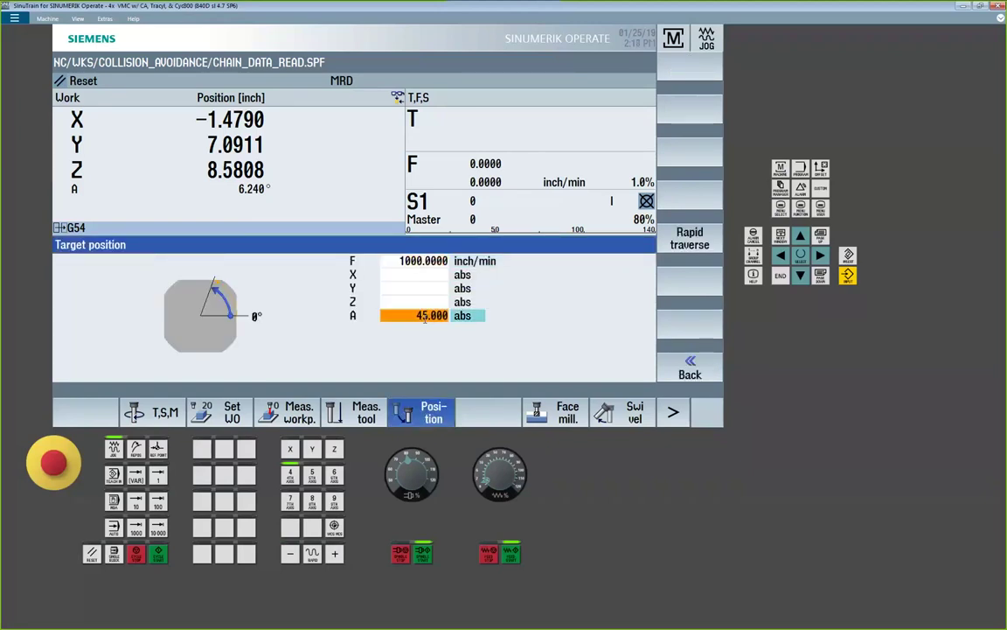
left_click(158, 556)
Step: Position A to 315°, then back to 0.000°
type("315")
key("Return")
left_click(159, 554)
type("0")
key("Return")
left_click(161, 555)
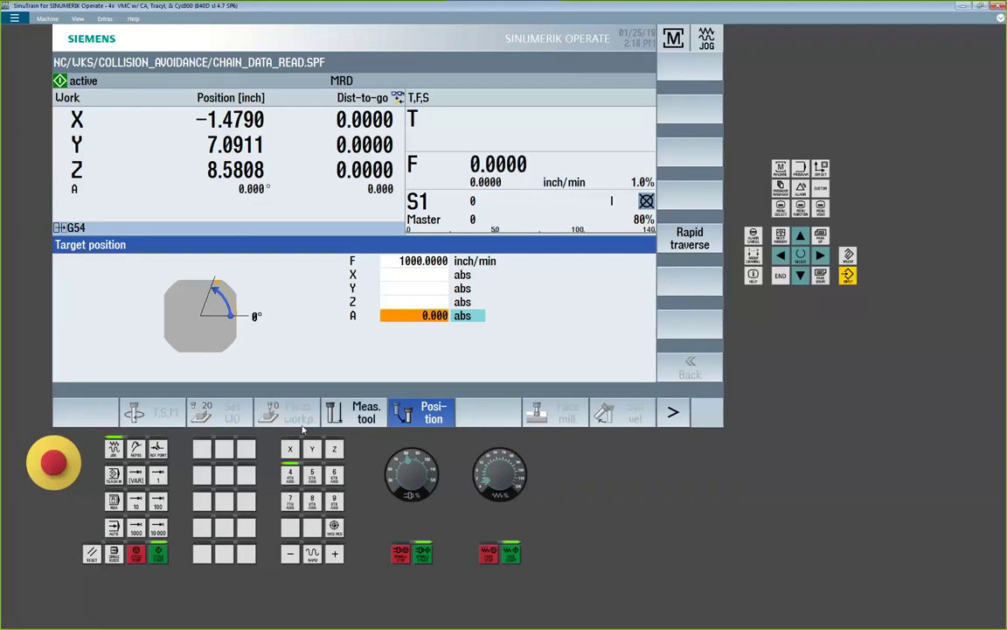
Step: Move A to -45° with a raised feed override, then advance to the work offset slide
type("-45")
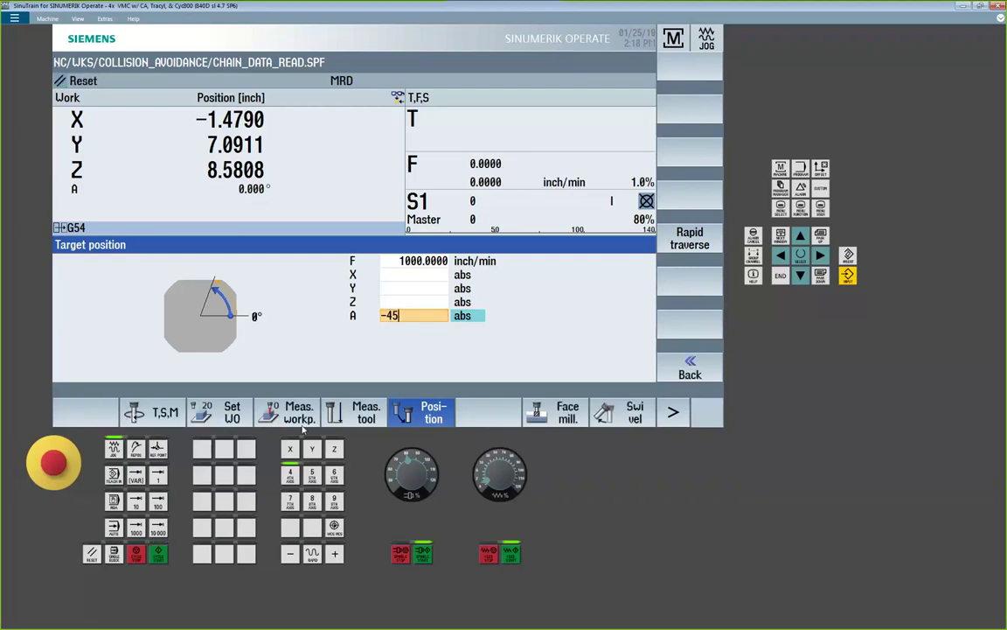
key("Return")
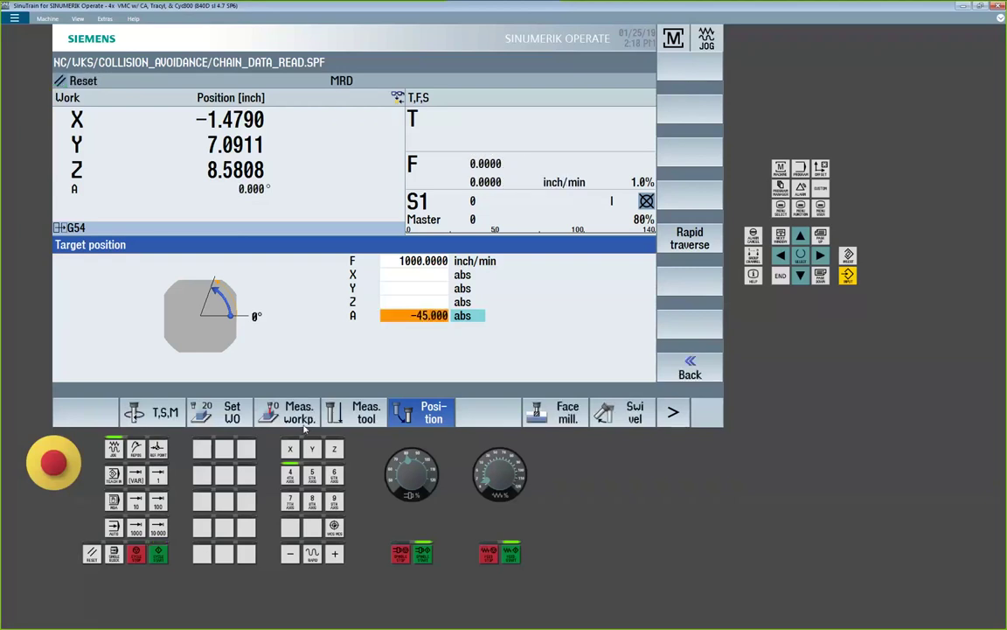
left_click(481, 489)
scroll(480, 492, "up", 2)
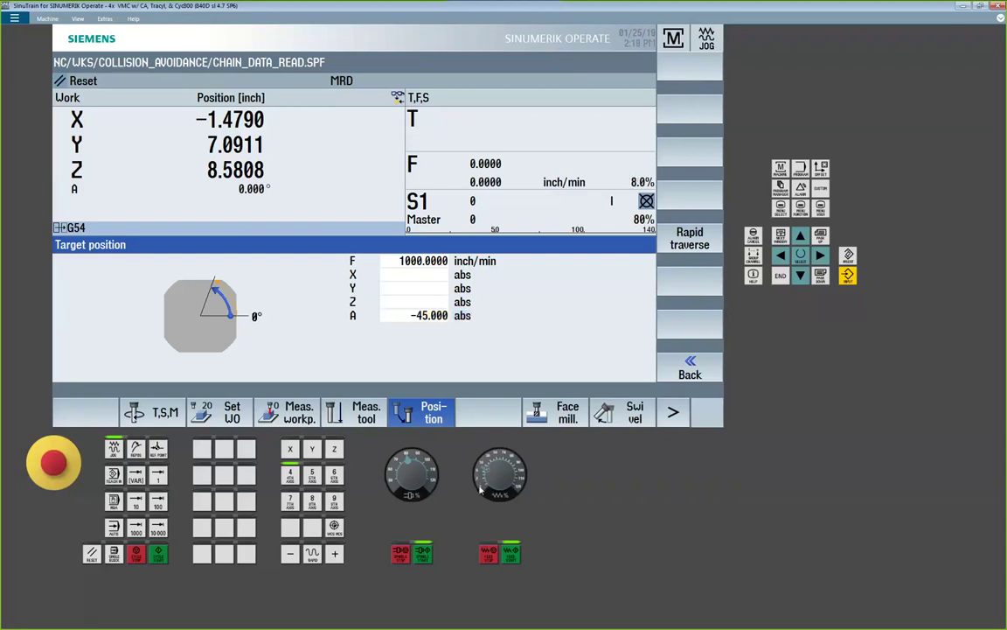
left_click(158, 552)
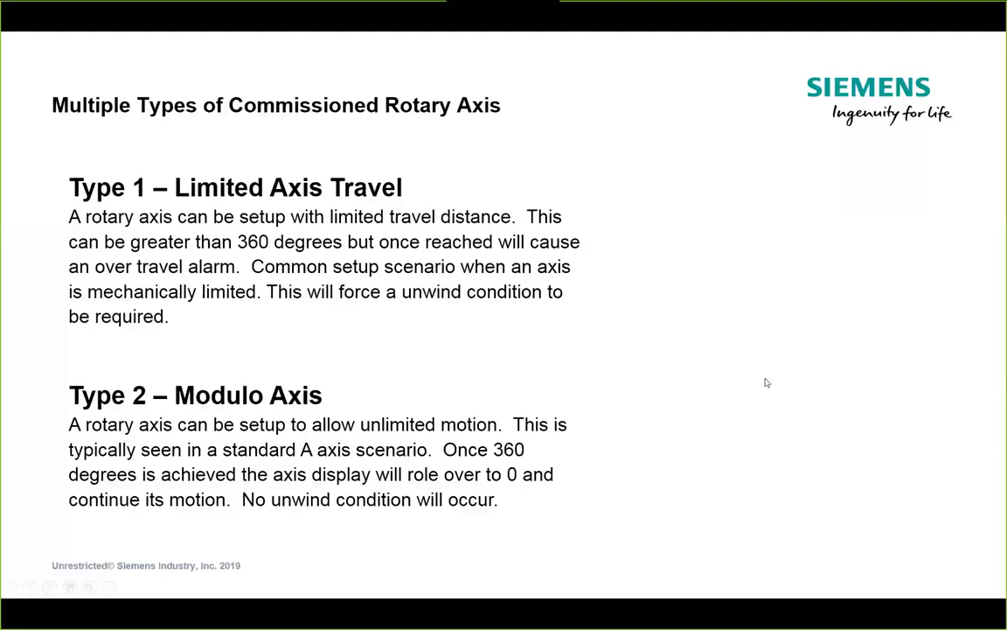
left_click(766, 382)
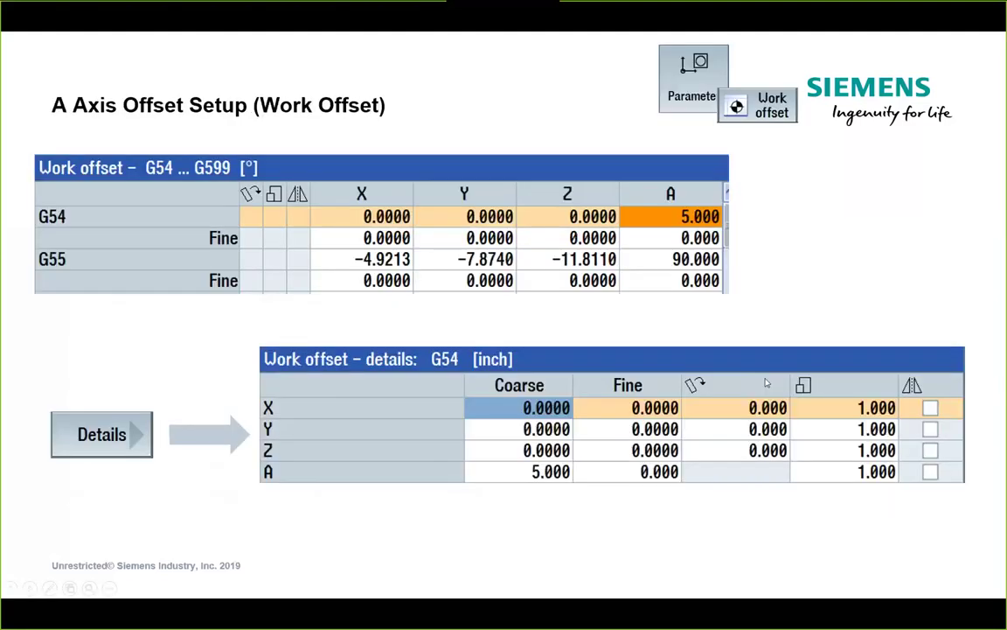